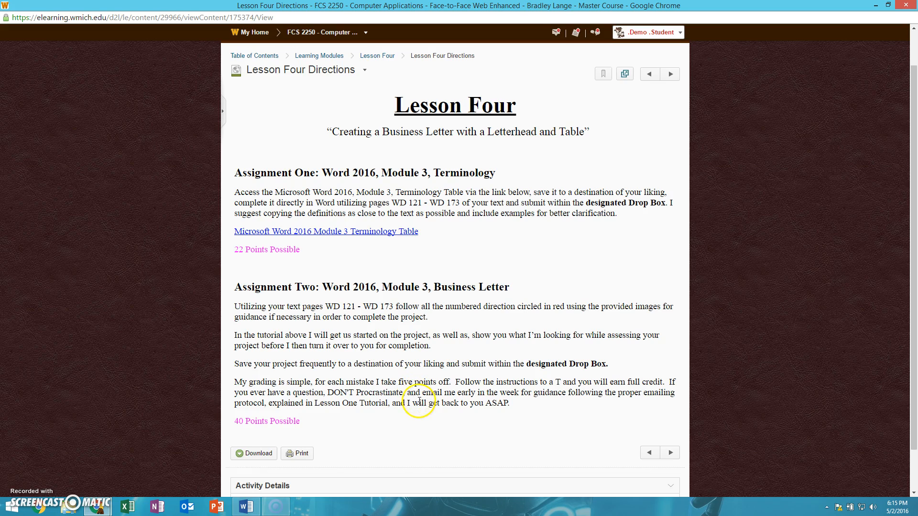
Switch to the Lee Vendor Letter in Word and display the ruler to examine the tab stop on the date line.
left_click(251, 508)
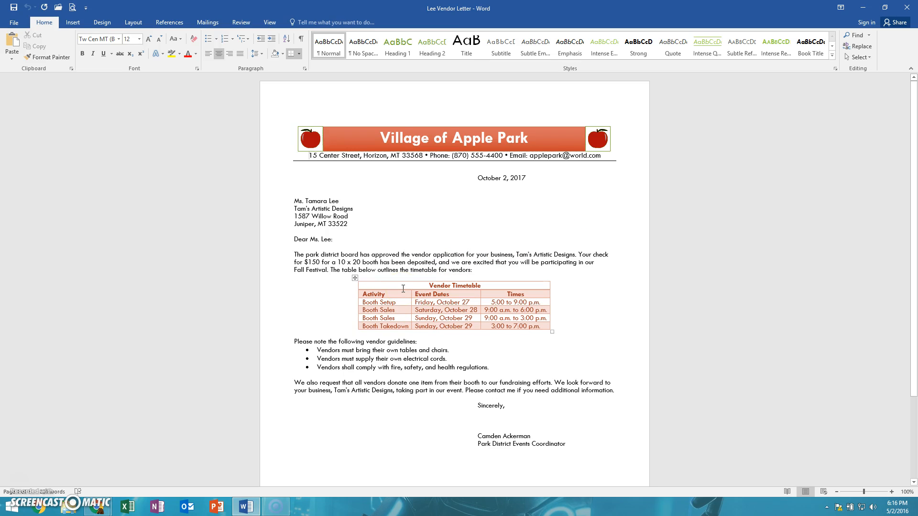
left_click(475, 178)
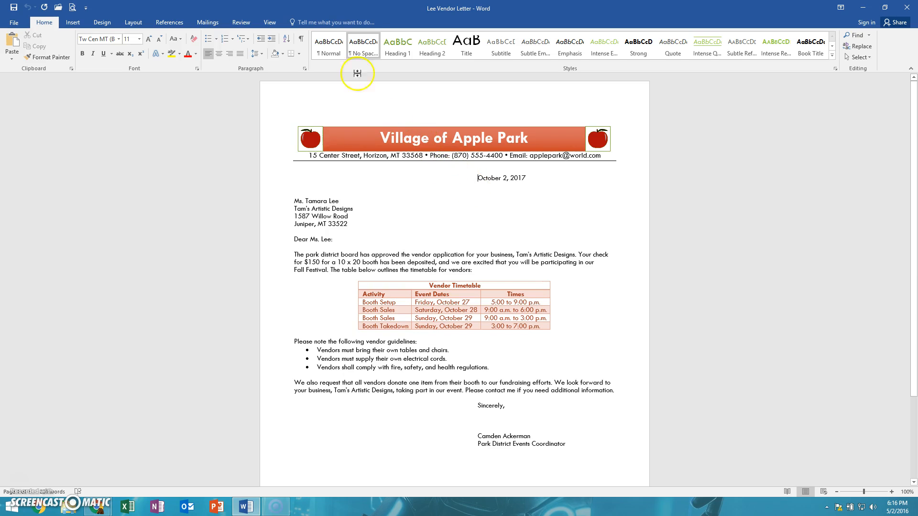
left_click(270, 22)
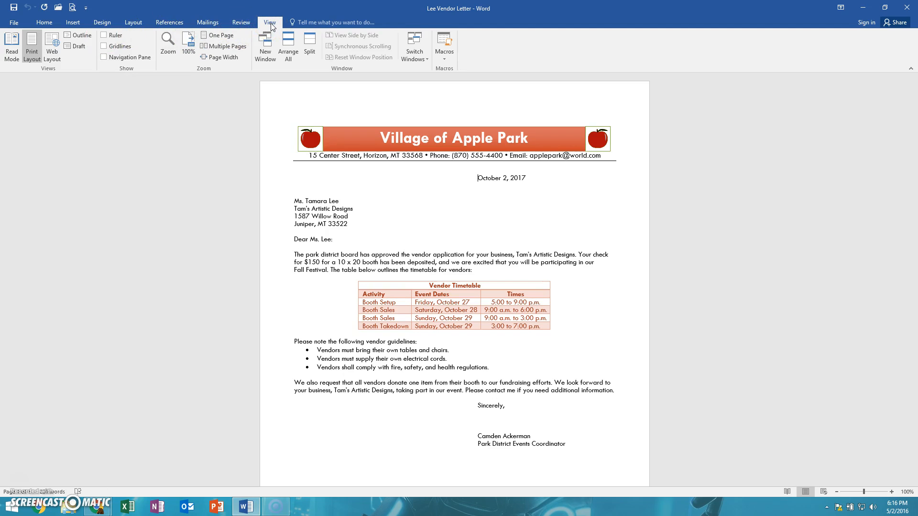
left_click(108, 35)
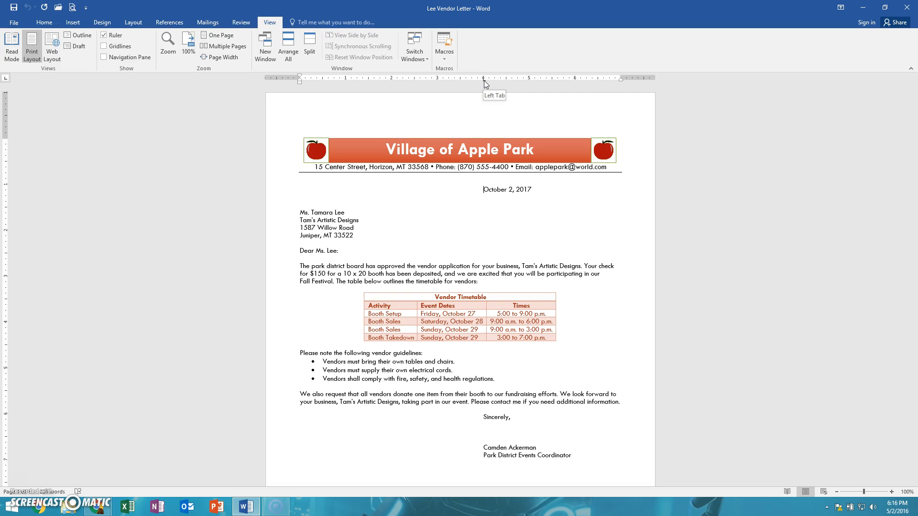
Create a new blank document.
left_click(14, 22)
left_click(18, 63)
left_click(120, 160)
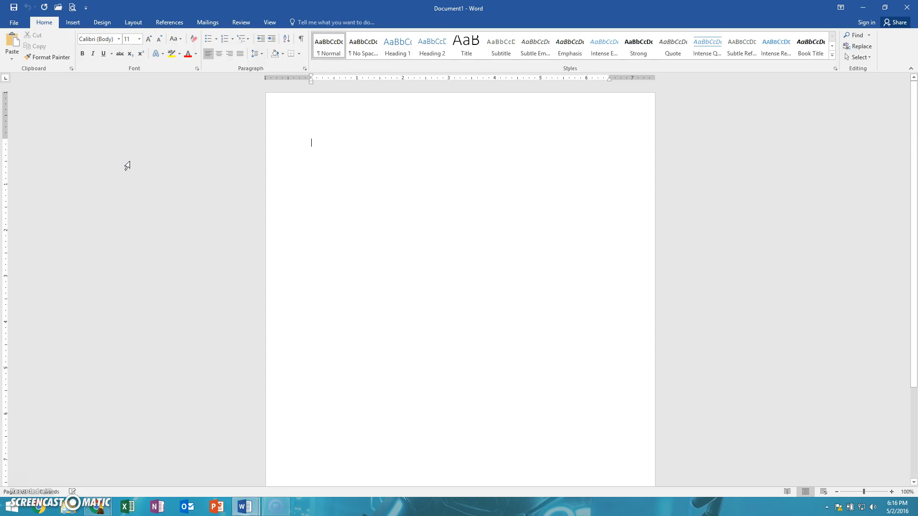
While saving the new document, create a folder named Lesson 4 inside the Desktop's FCS 2250 folder and open it.
left_click(17, 25)
left_click(22, 118)
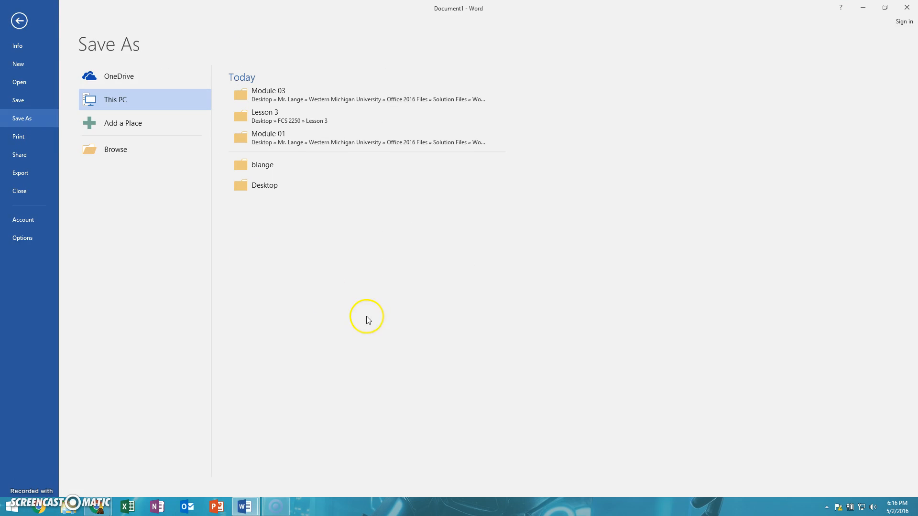
left_click(277, 187)
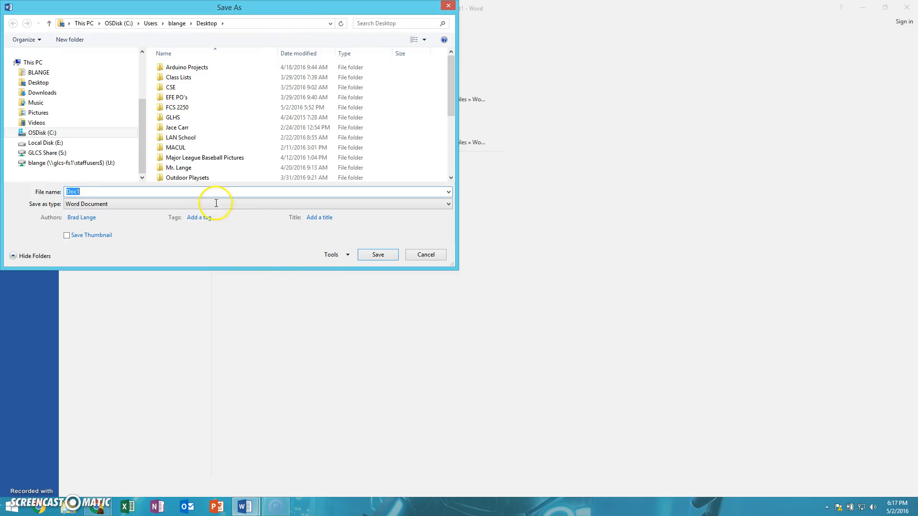
double_click(180, 107)
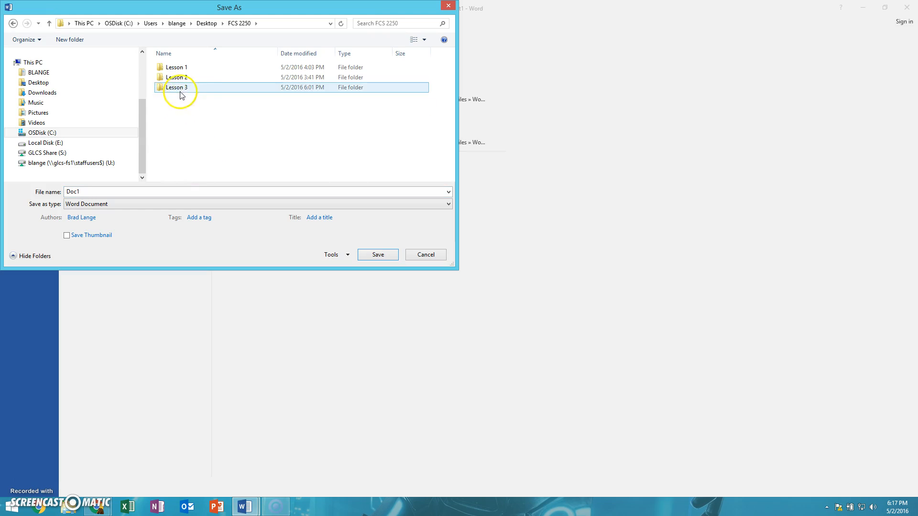
left_click(70, 40)
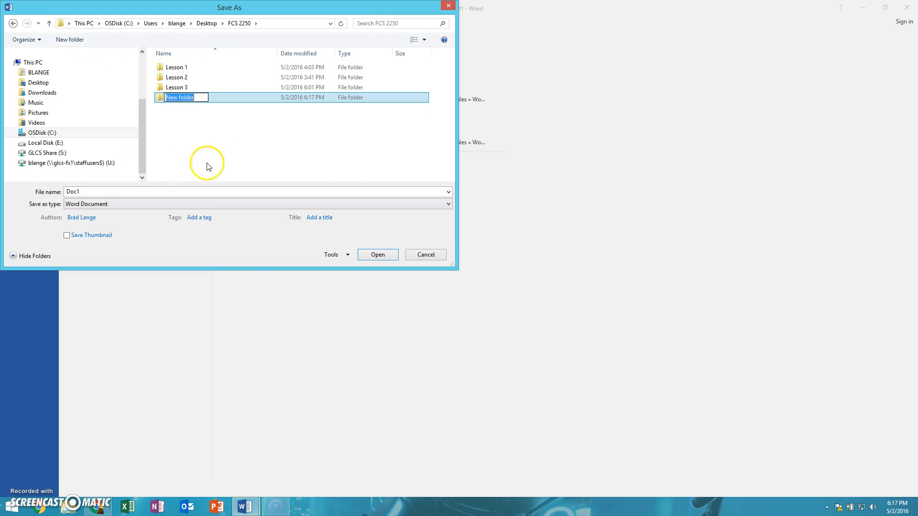
type("L")
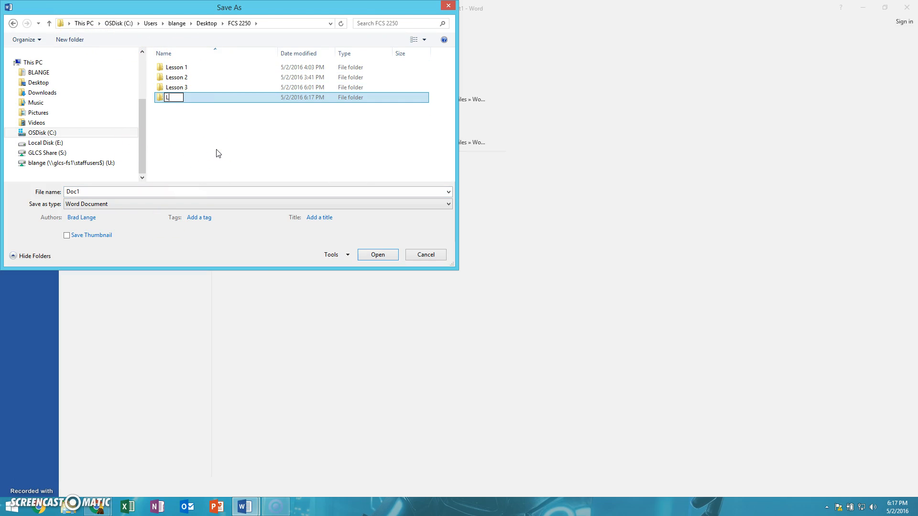
type("esson 4")
left_click(216, 152)
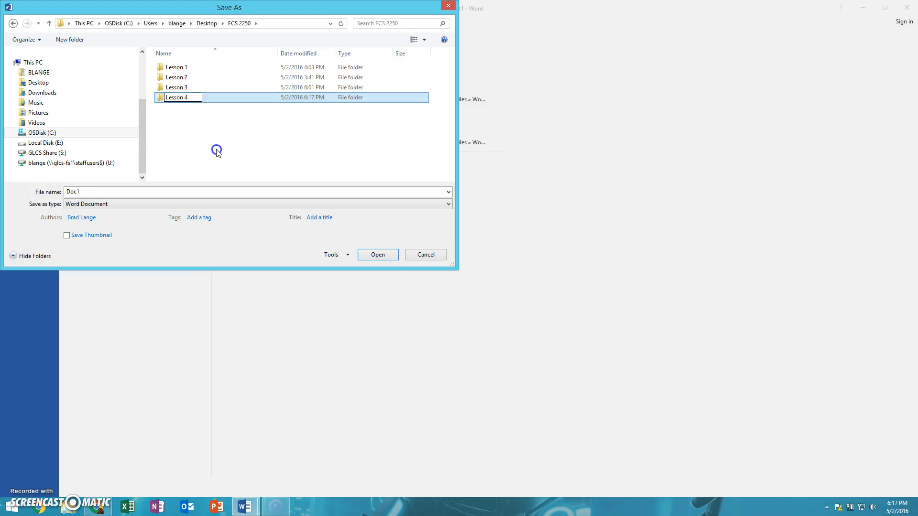
left_click(168, 101)
double_click(168, 100)
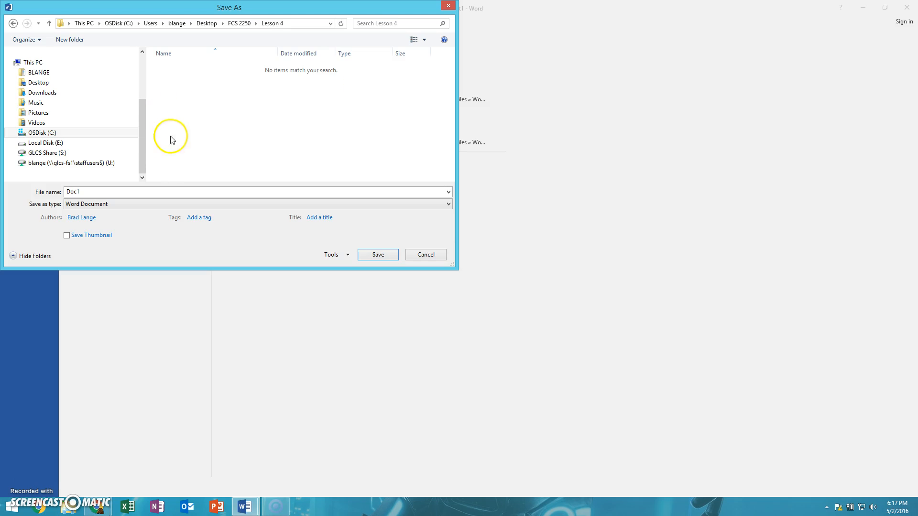
Save the document as Business Letter in the Lesson 4 folder.
left_click(41, 192)
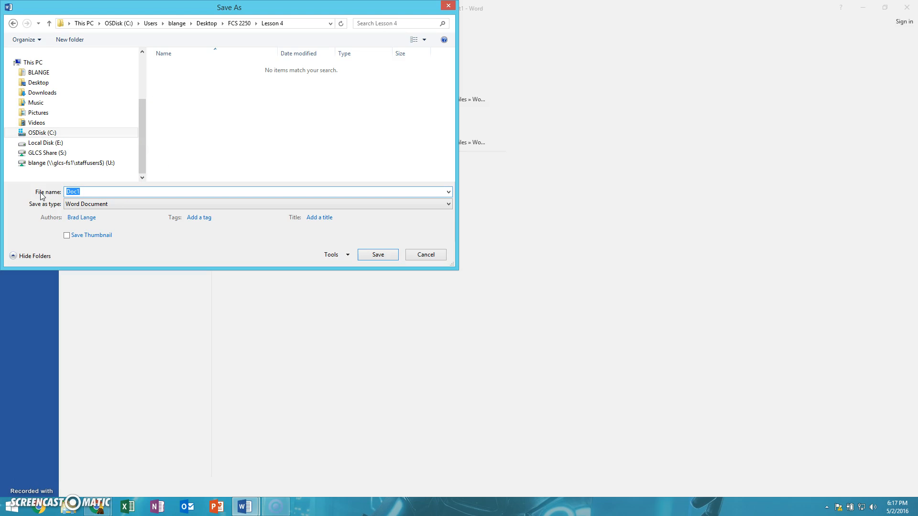
type("Business Letter")
left_click(375, 254)
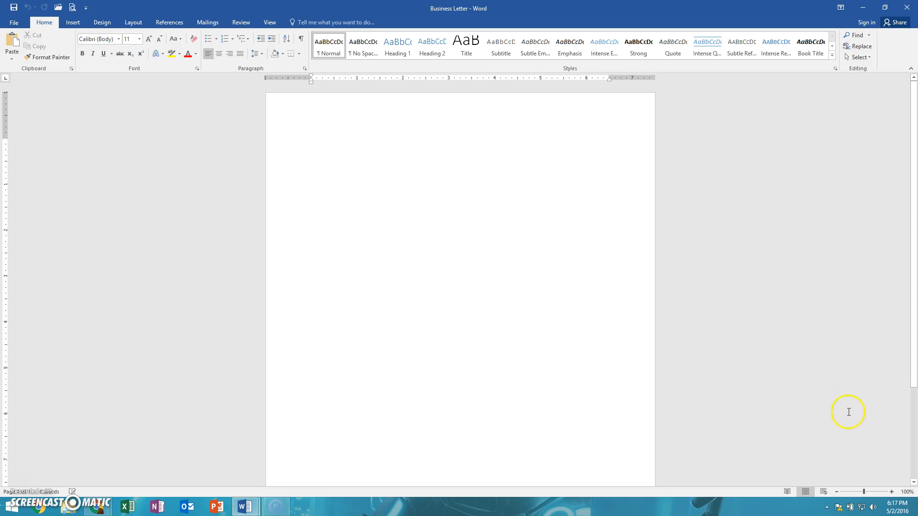
Use Print Layout view and display the formatting marks in the blank document.
left_click(806, 494)
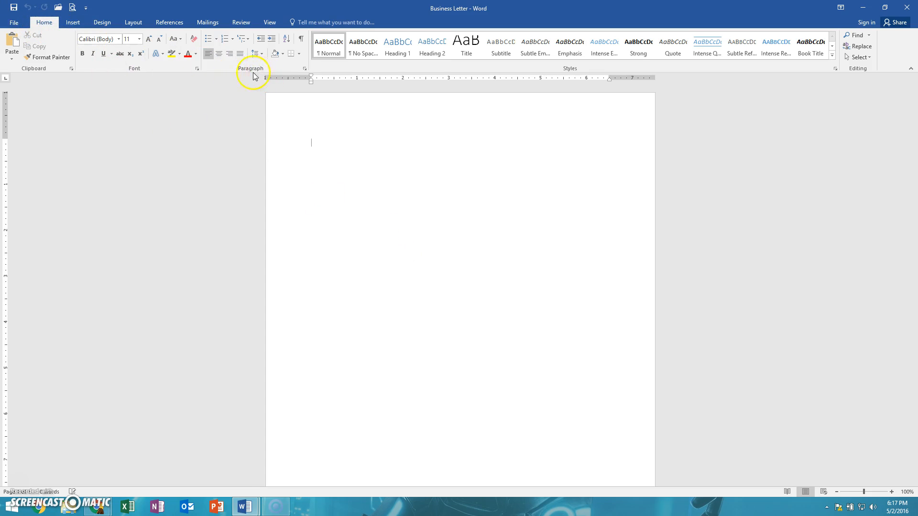
left_click(301, 42)
Fit the zoom to the page width and return it to 100%.
left_click(270, 22)
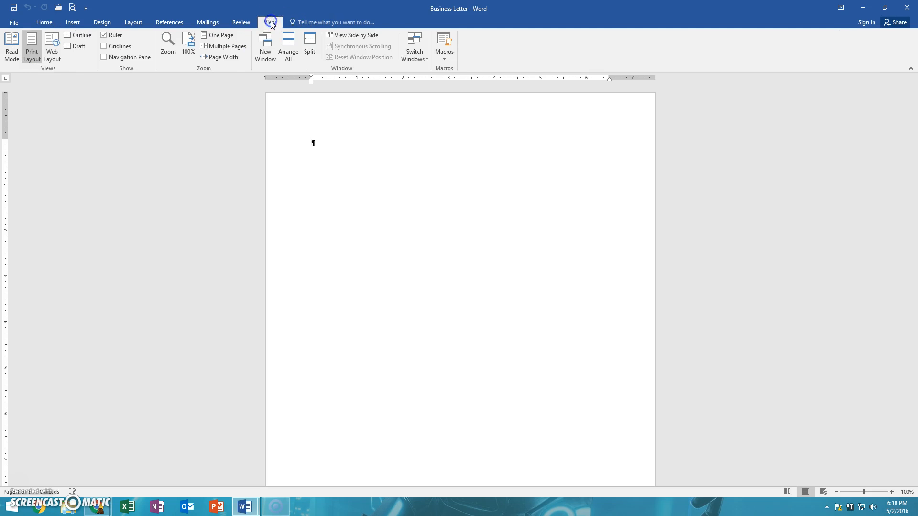
left_click(223, 58)
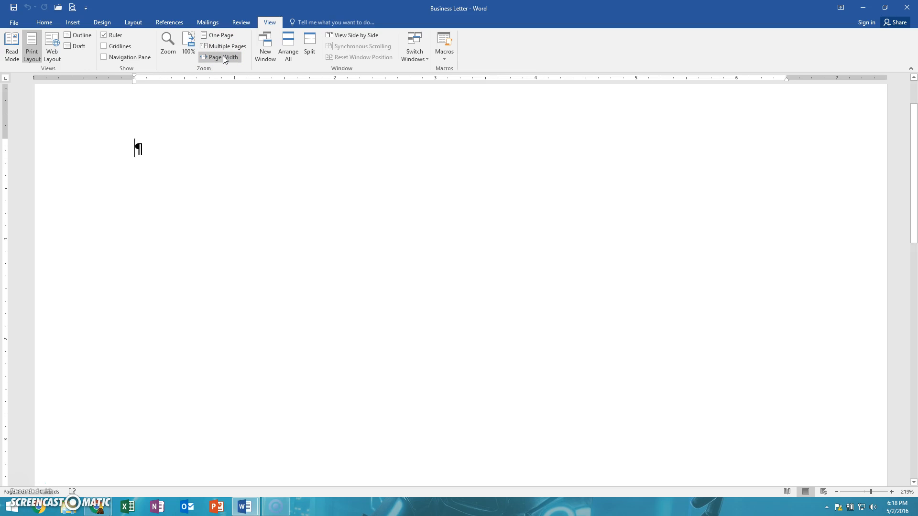
left_click(187, 42)
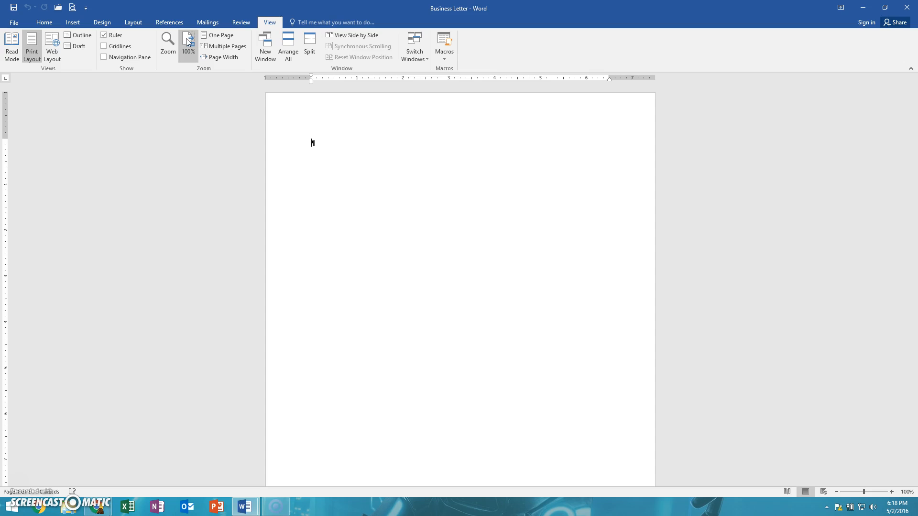
Set the page margins to Moderate, with 1" top and bottom and 0.75" left and right.
left_click(137, 23)
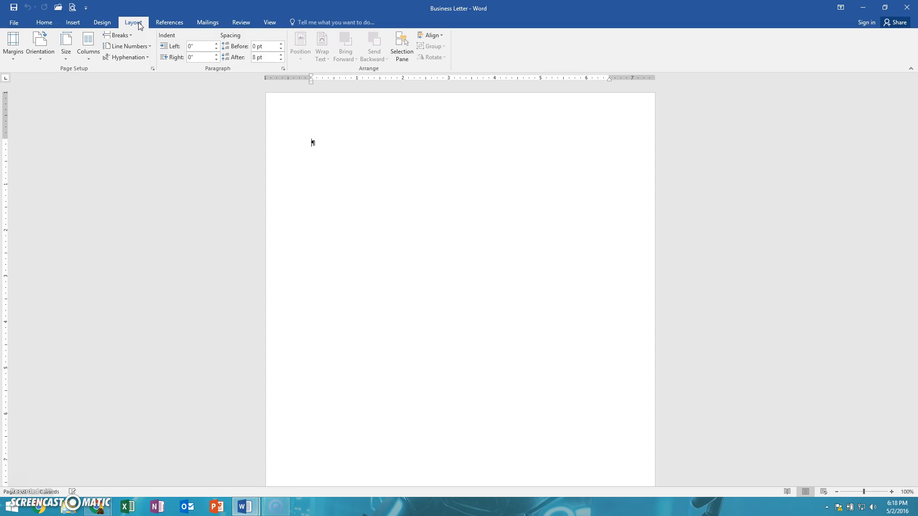
left_click(128, 26)
left_click(10, 47)
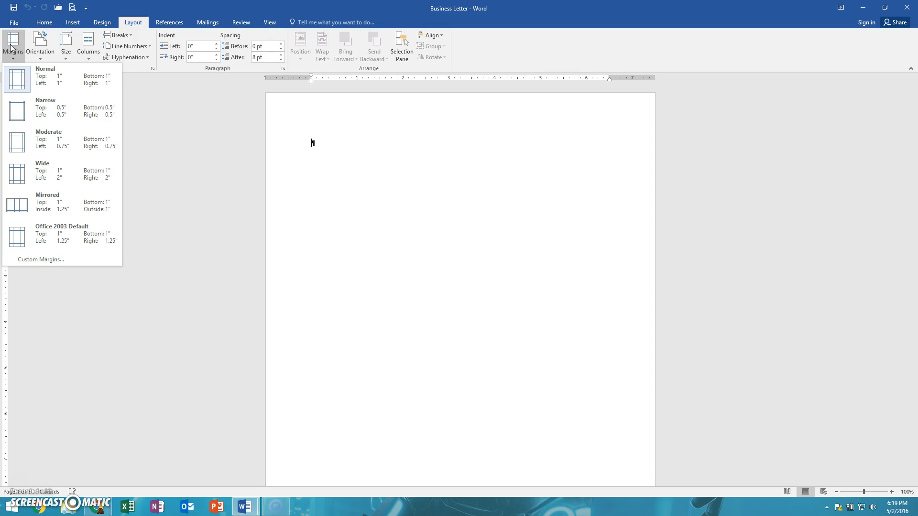
left_click(65, 146)
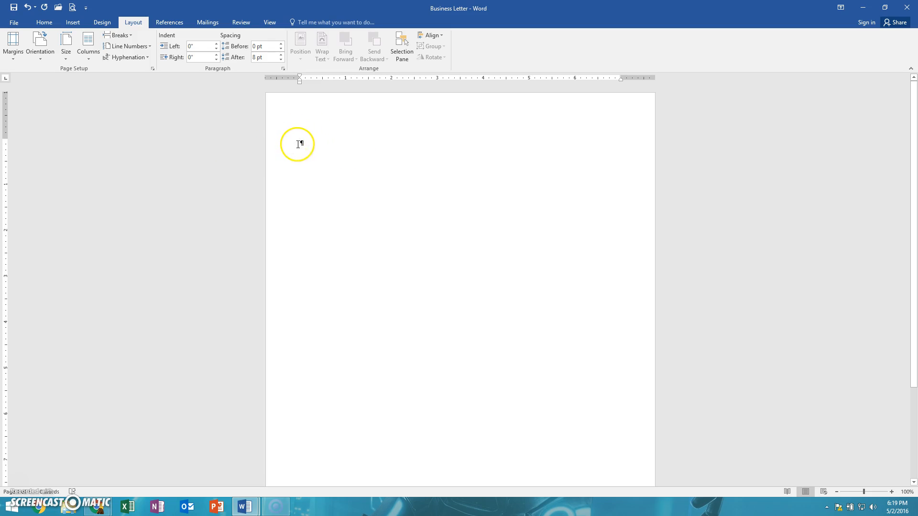
left_click(291, 150)
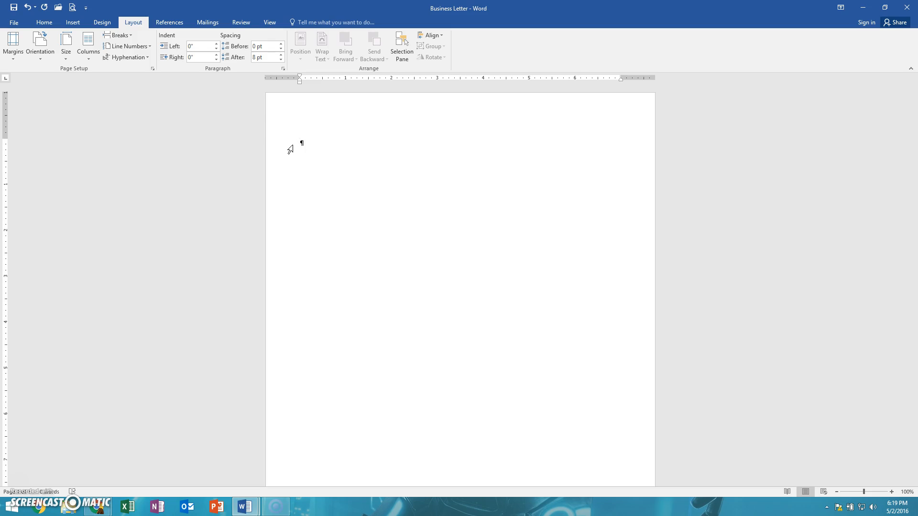
Draw a rectangle shape about 7.14" wide and 0.7" high across the top of the page, starting at the first paragraph.
left_click(72, 22)
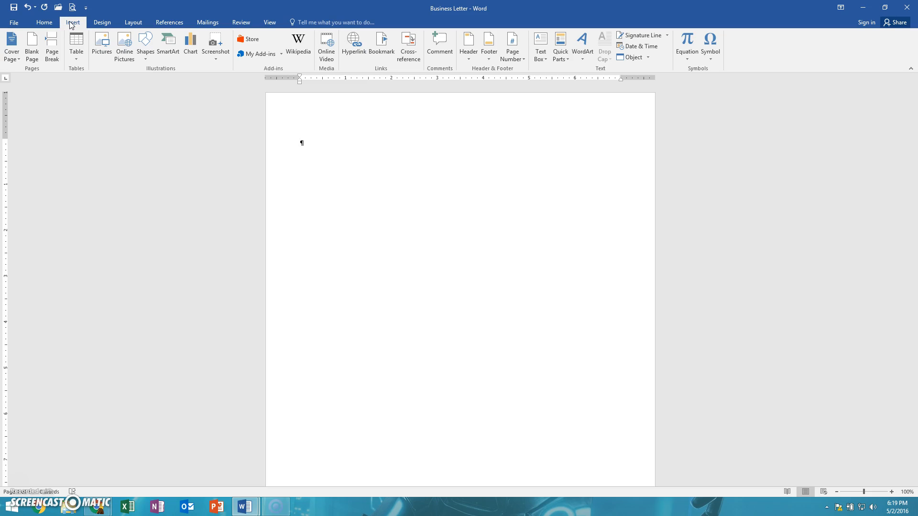
left_click(144, 55)
left_click(147, 48)
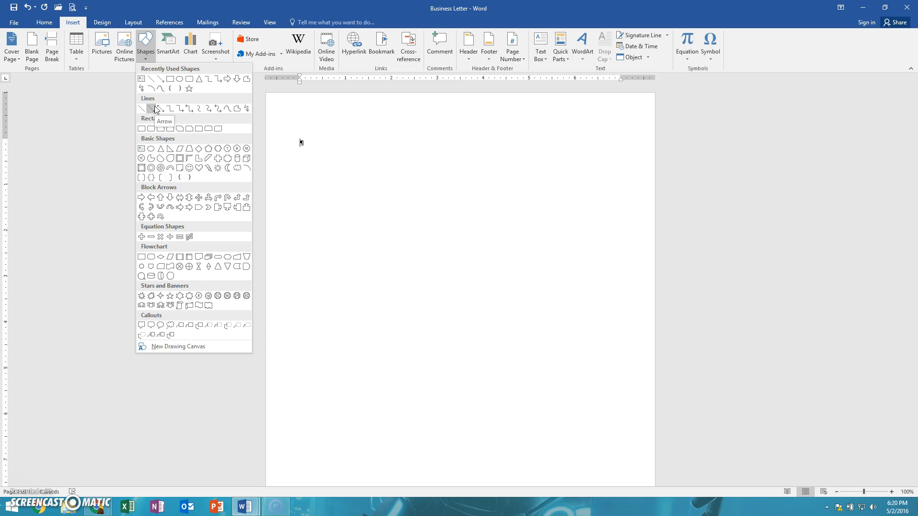
left_click(142, 129)
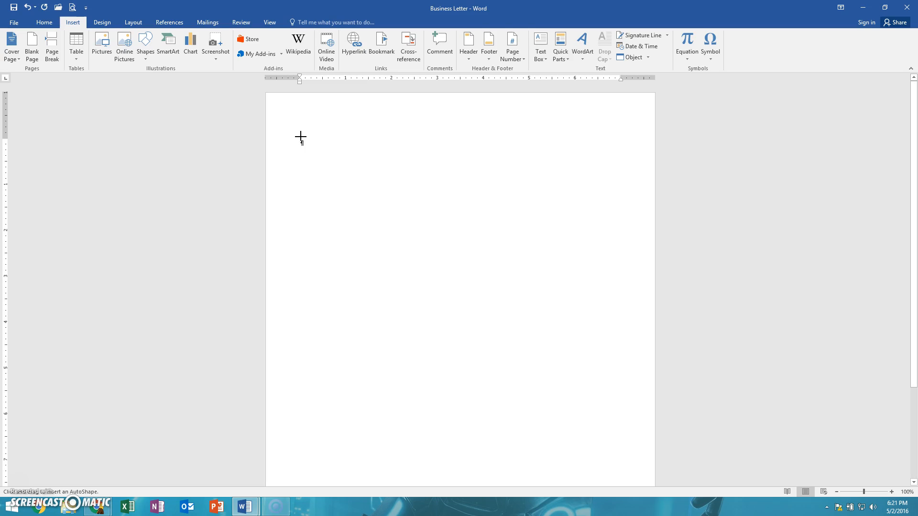
left_click_drag(300, 138, 623, 172)
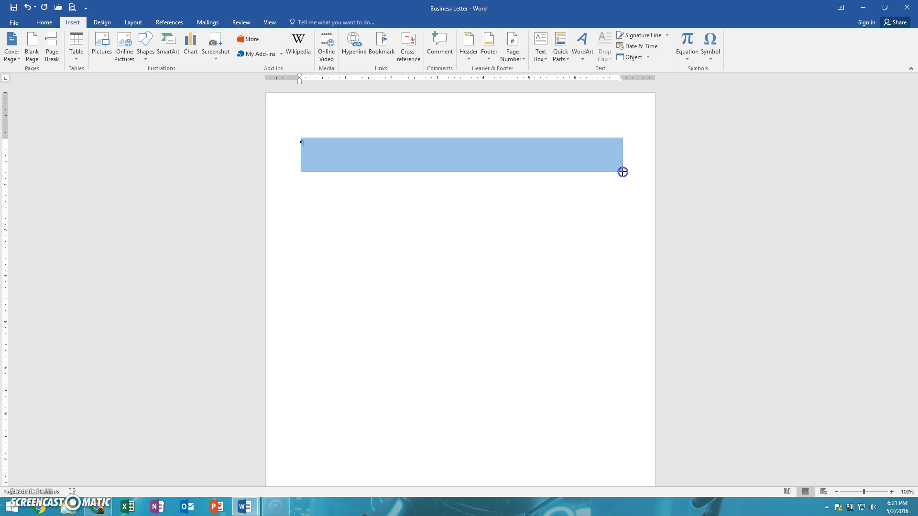
left_click_drag(622, 173, 628, 170)
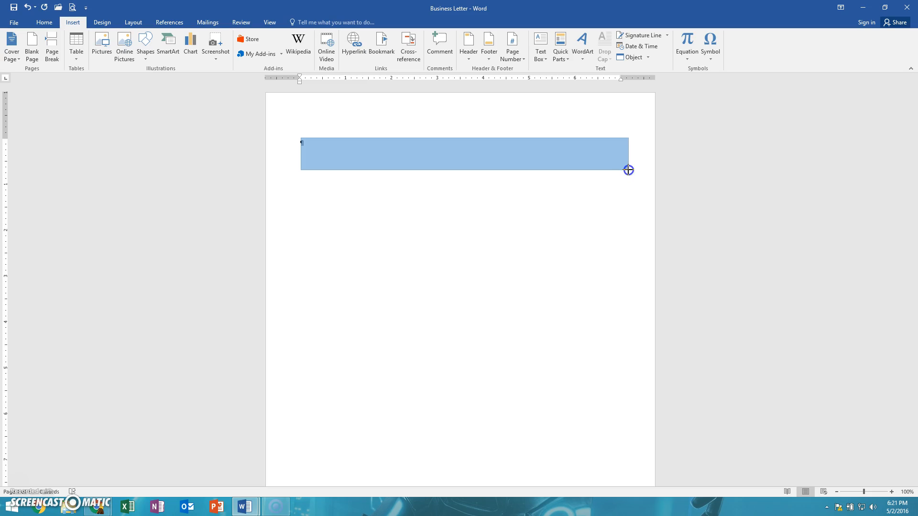
left_click_drag(628, 170, 628, 171)
left_click_drag(628, 170, 628, 170)
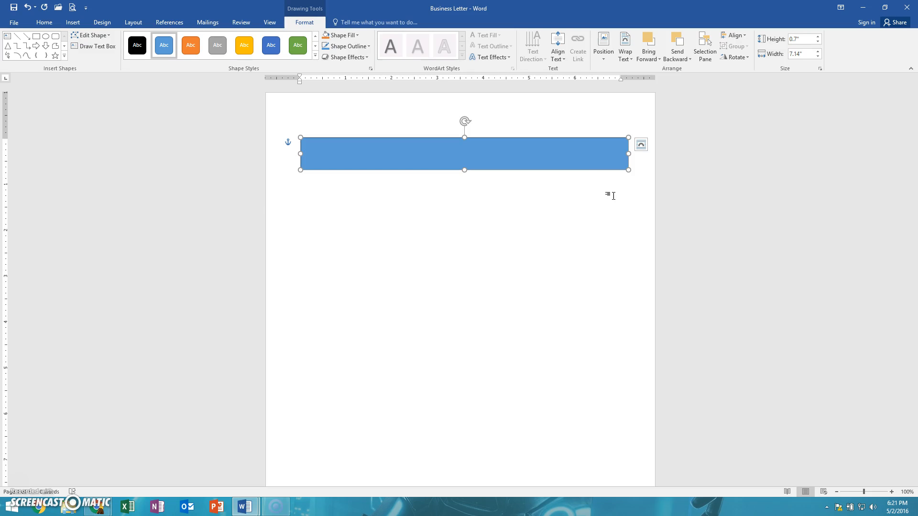
Set the rectangle's height to 0.53" and its width to 5.7".
left_click(304, 23)
left_click(802, 40)
type(".53")
left_click(796, 54)
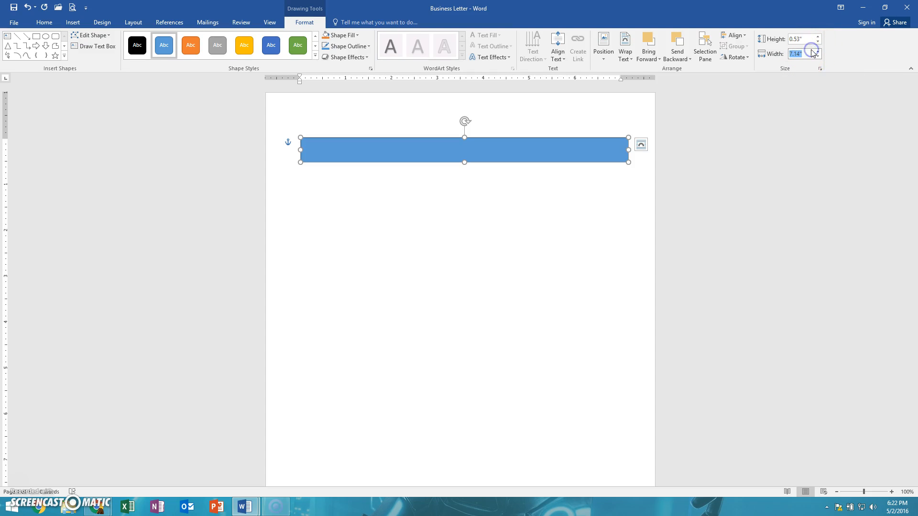
type("5.7")
key("Return")
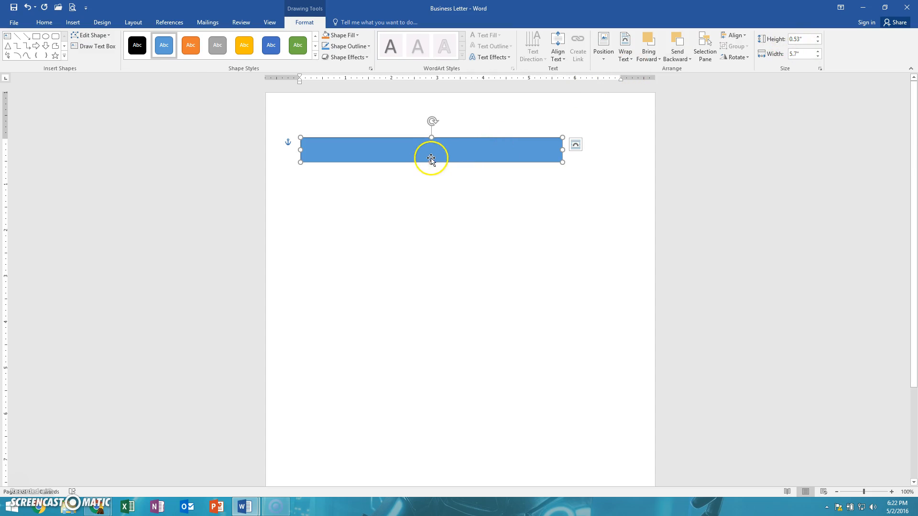
left_click(434, 245)
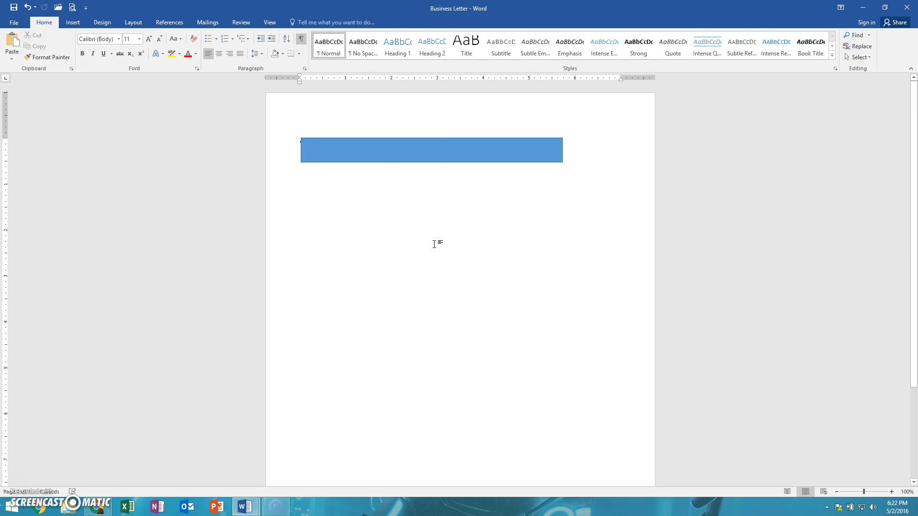
Position the rectangle in the top center of the page with square text wrapping.
left_click(417, 152)
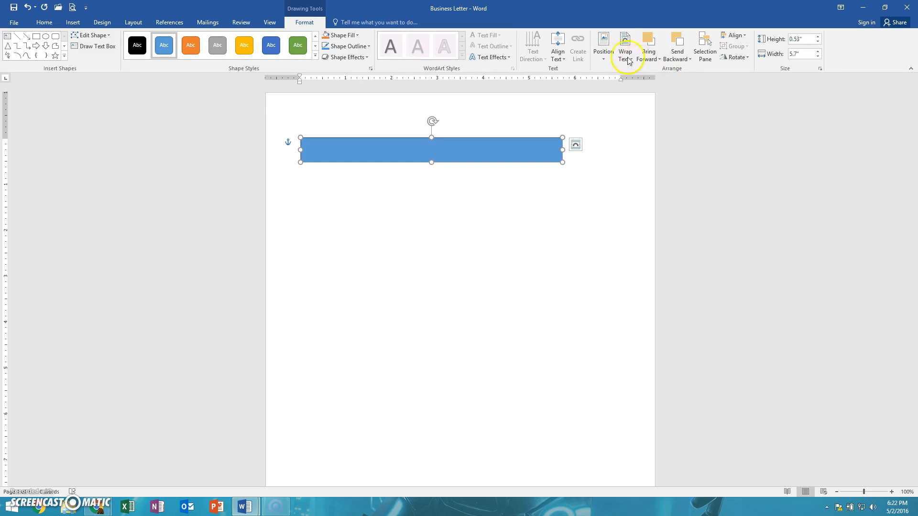
left_click(604, 50)
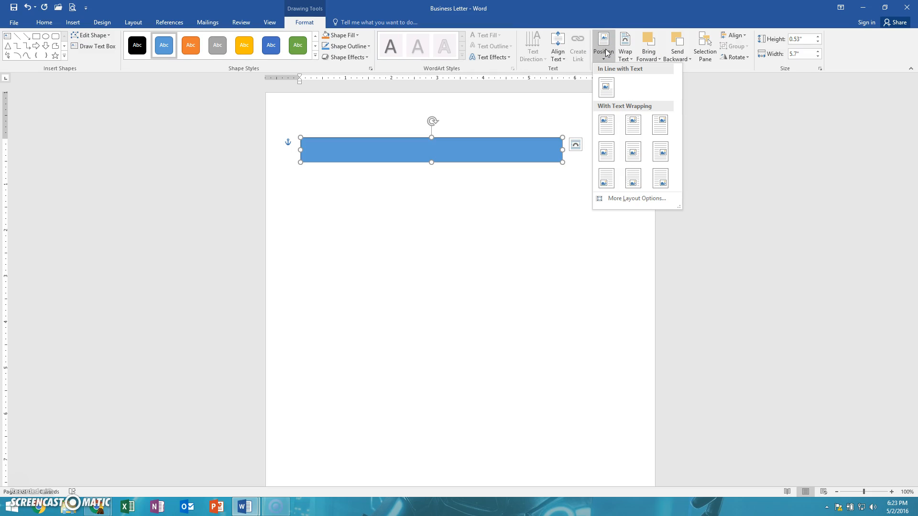
left_click(607, 132)
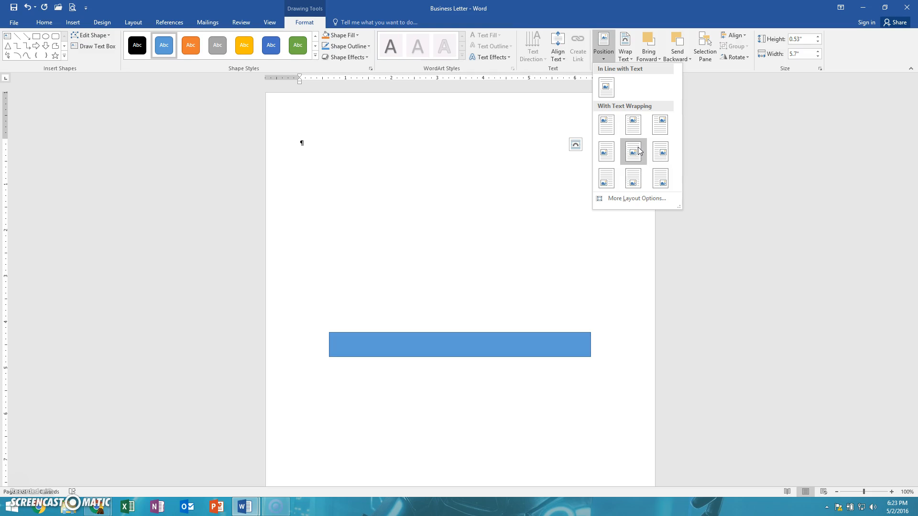
left_click(637, 125)
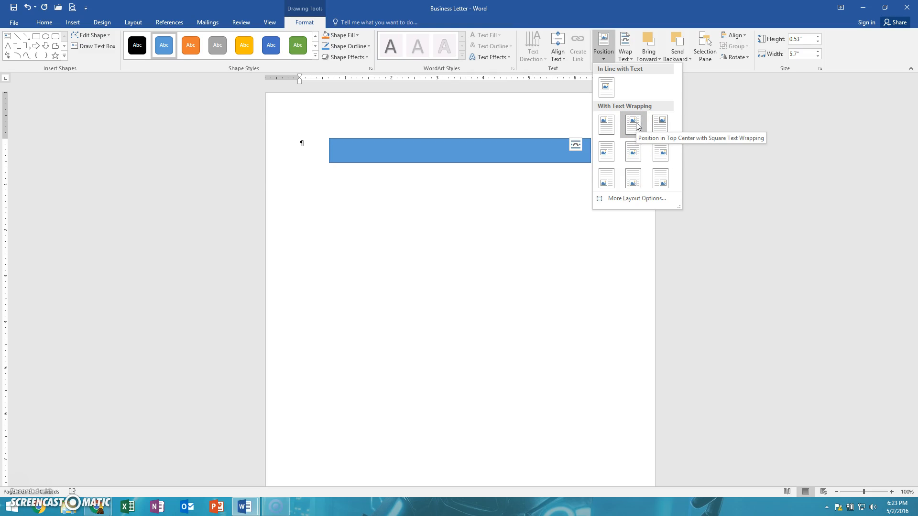
Apply the top center position with square text wrapping to the rectangle.
left_click(635, 123)
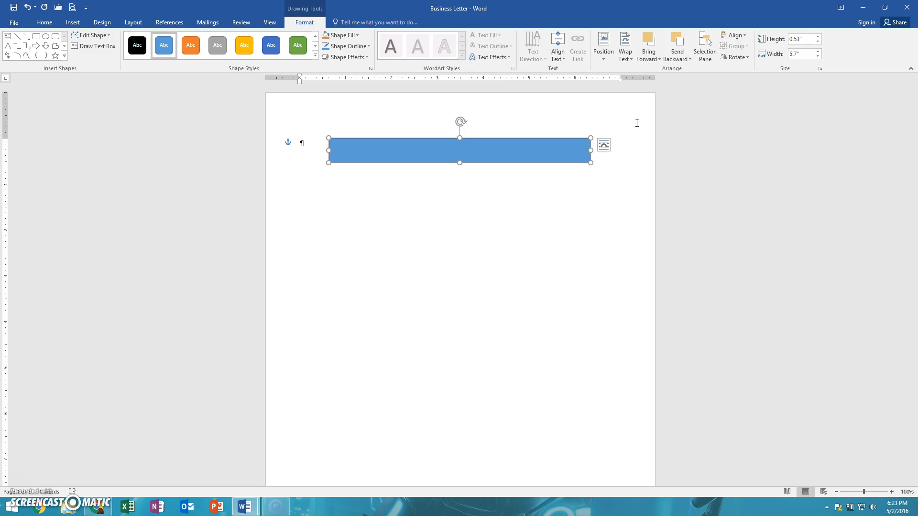
Try Top and Bottom text wrapping on the rectangle and undo it.
left_click(604, 146)
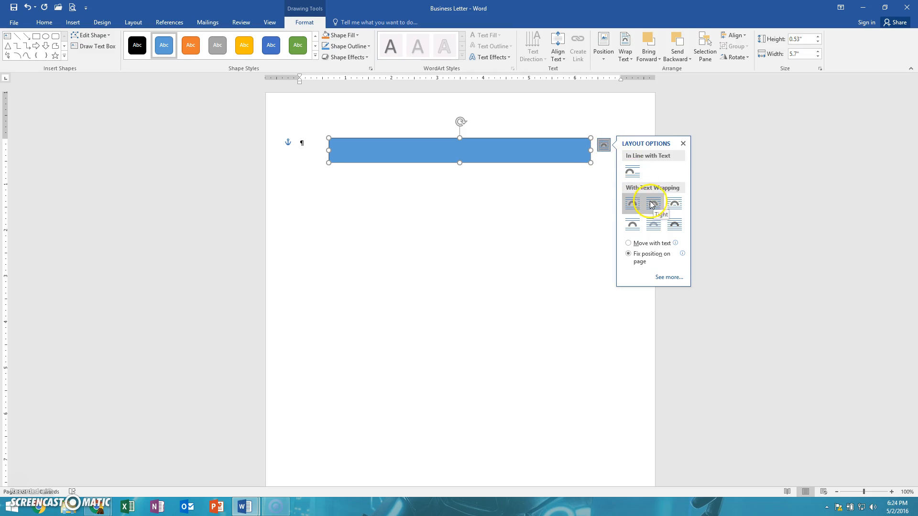
left_click(632, 225)
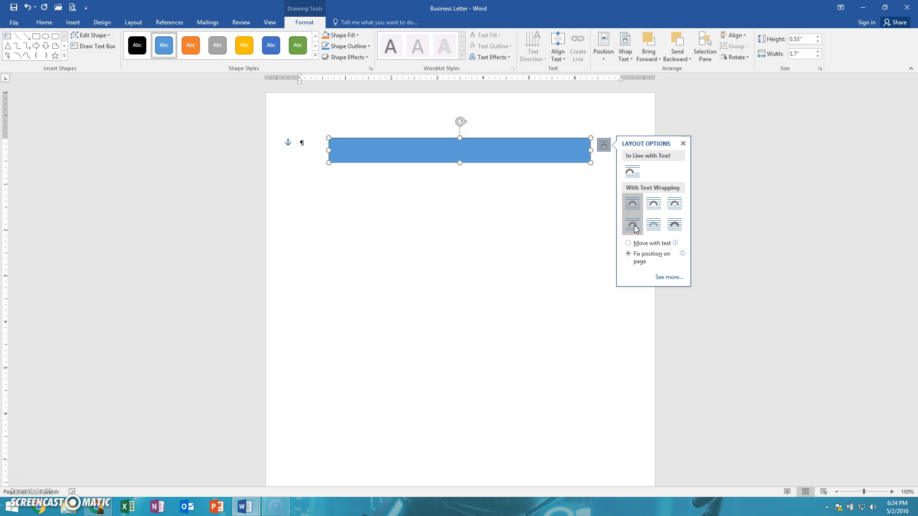
left_click(635, 227)
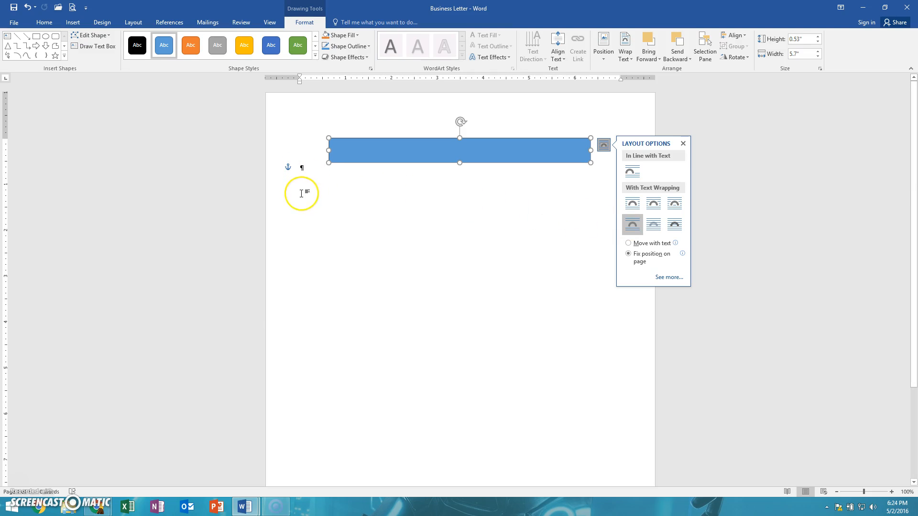
key("ctrl+z")
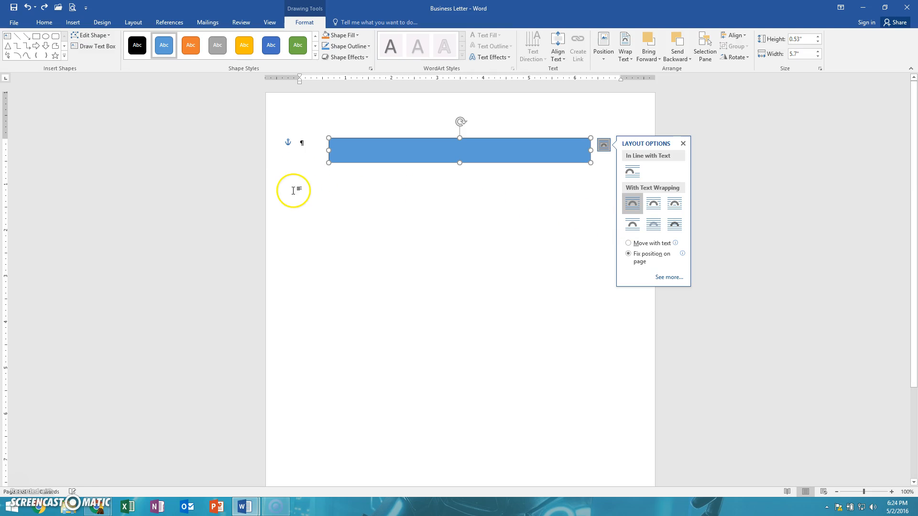
left_click(300, 142)
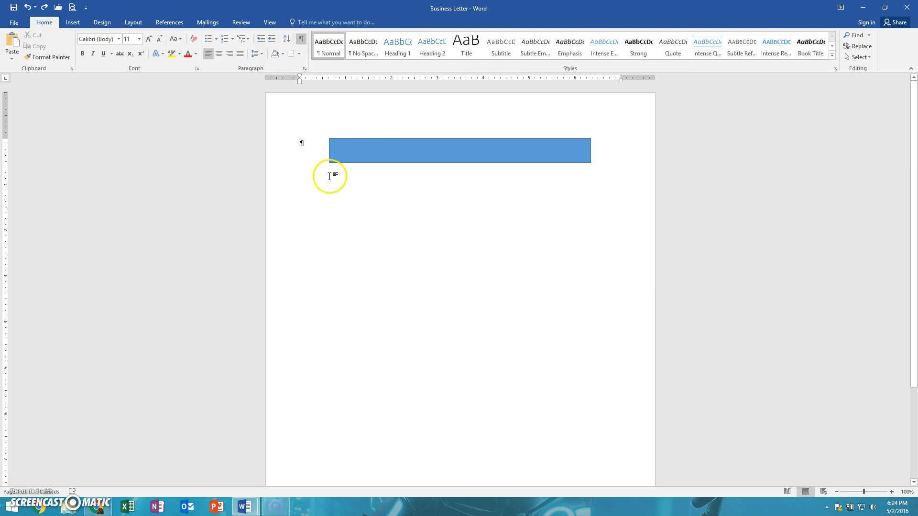
Set the rectangle's text wrapping to Top and Bottom so the paragraph sits below the shape.
double_click(412, 149)
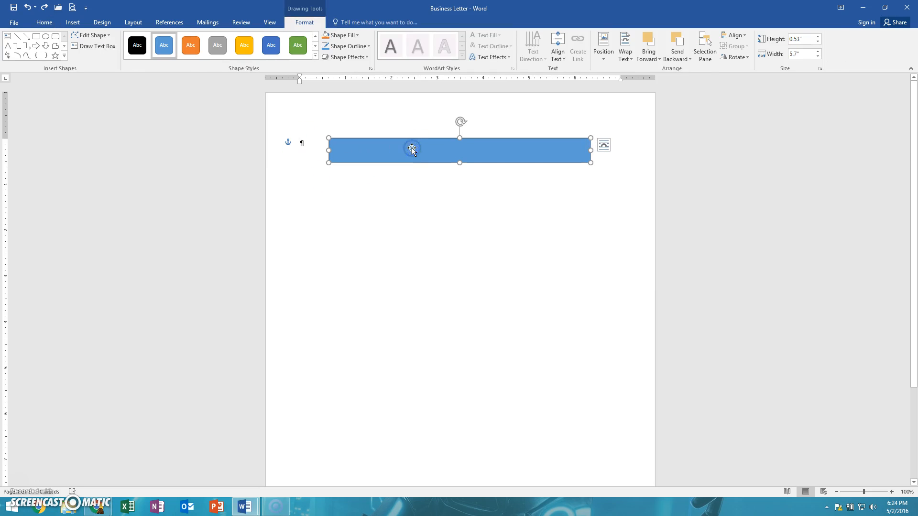
left_click(603, 145)
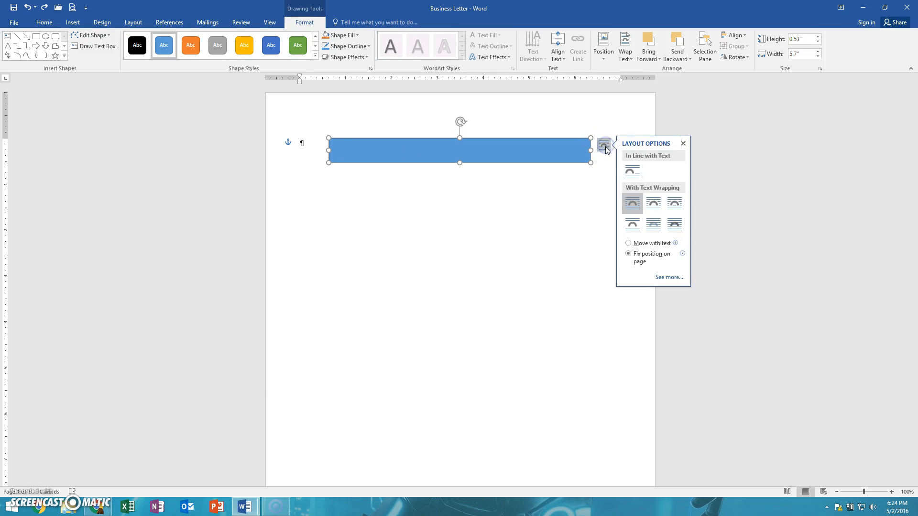
left_click(626, 205)
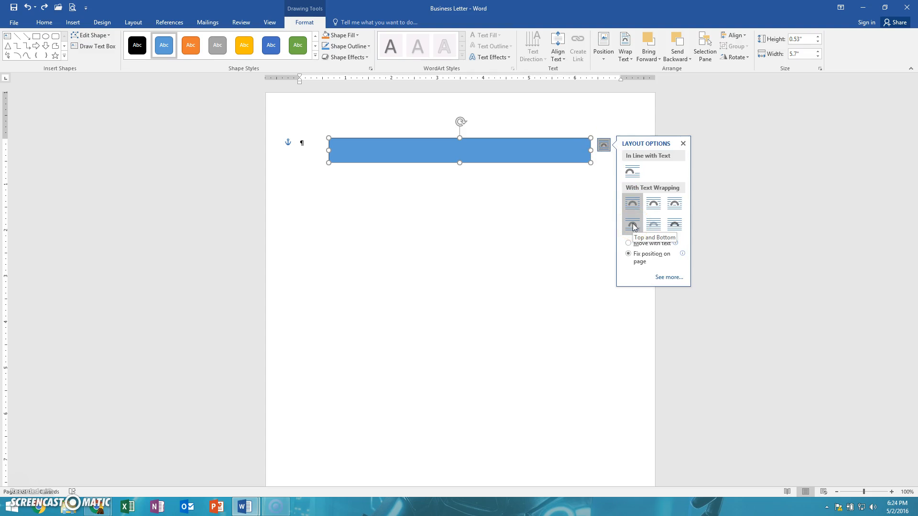
left_click(633, 226)
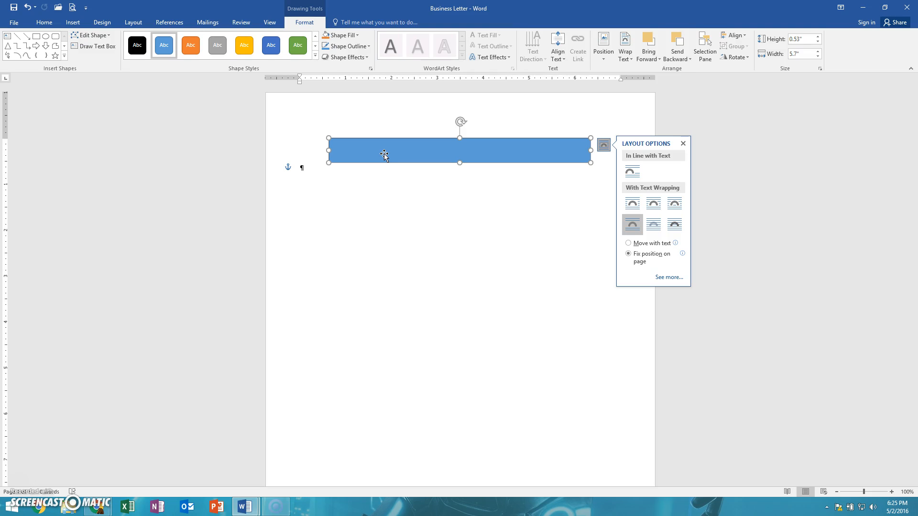
Apply the Moderate Effect - Gray-50%, Accent 3 theme style to the rectangle.
left_click(438, 154)
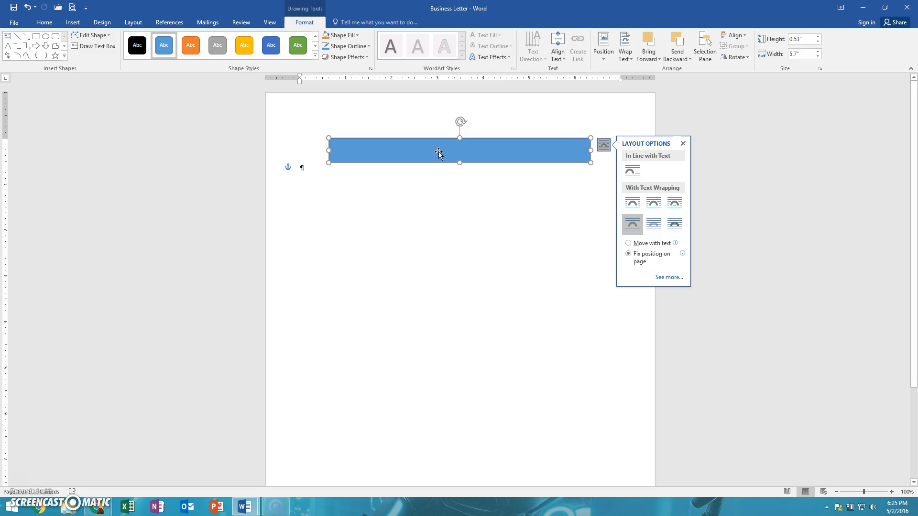
left_click(440, 155)
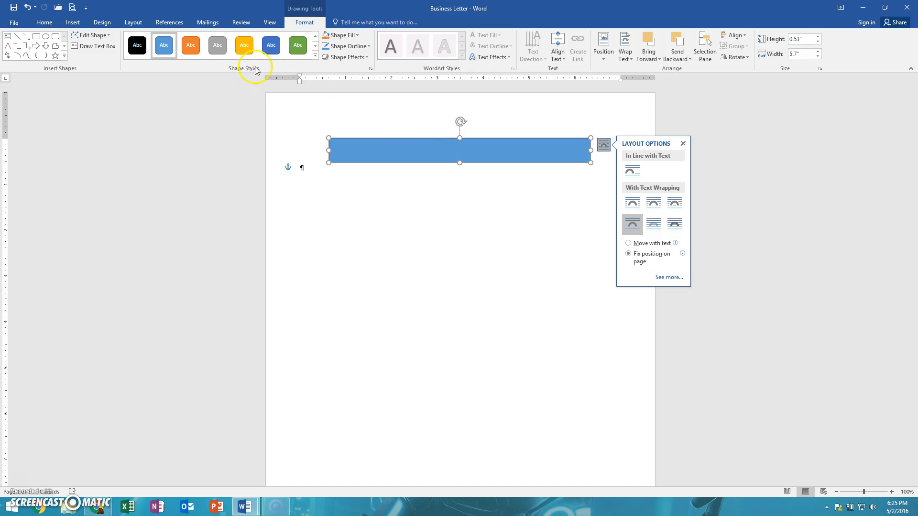
left_click(315, 57)
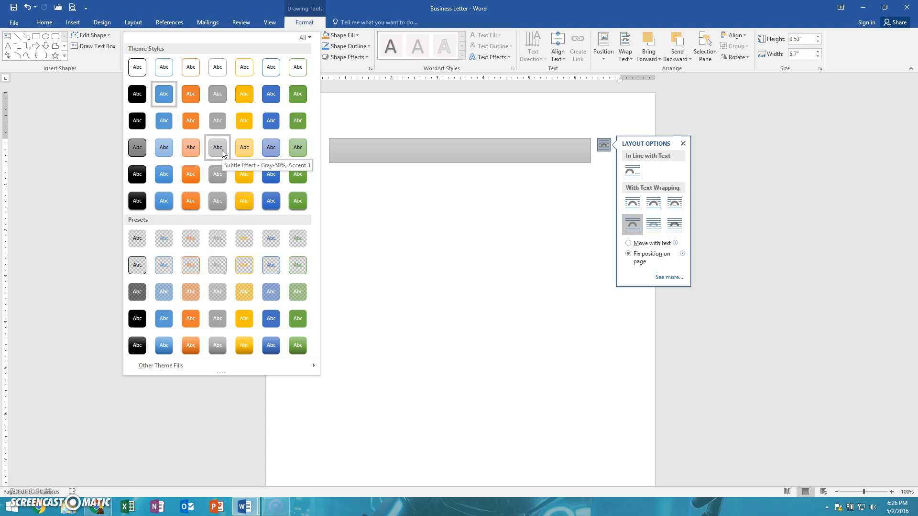
left_click(219, 179)
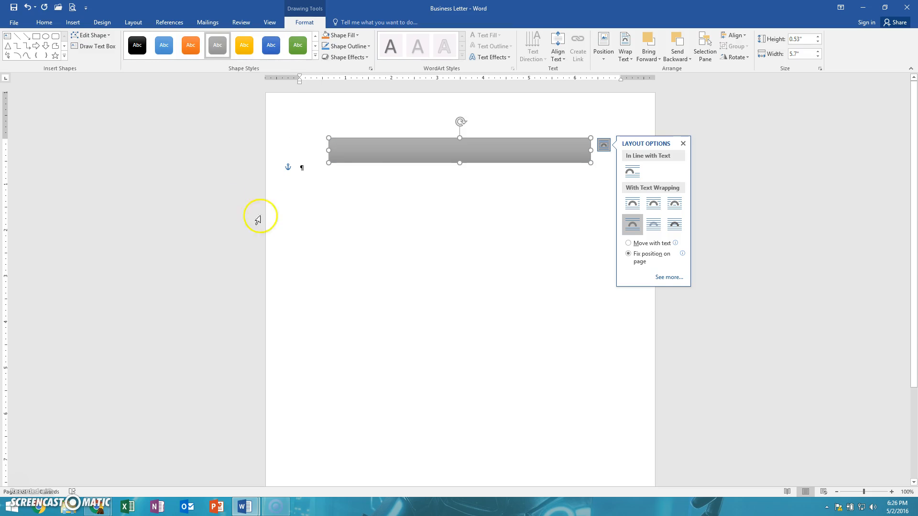
left_click(442, 255)
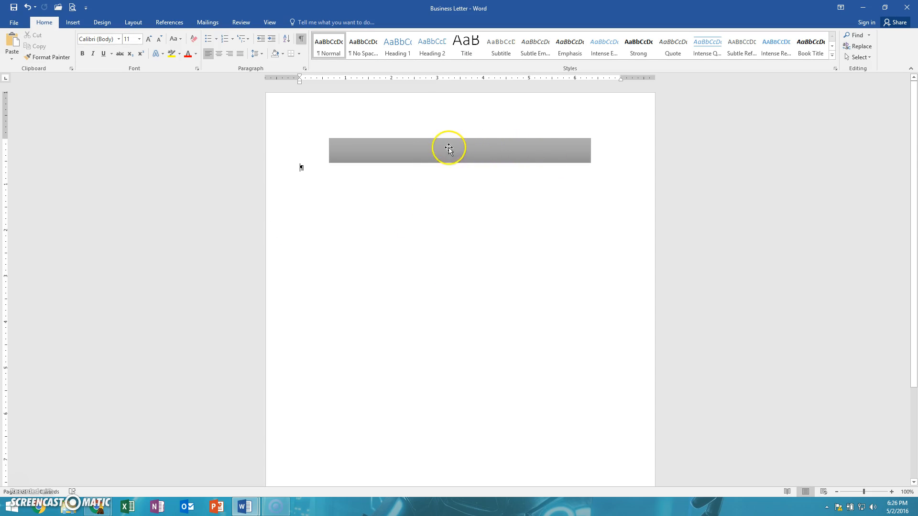
Add the text "Village of Apple Park" inside the gray rectangle.
left_click(465, 153)
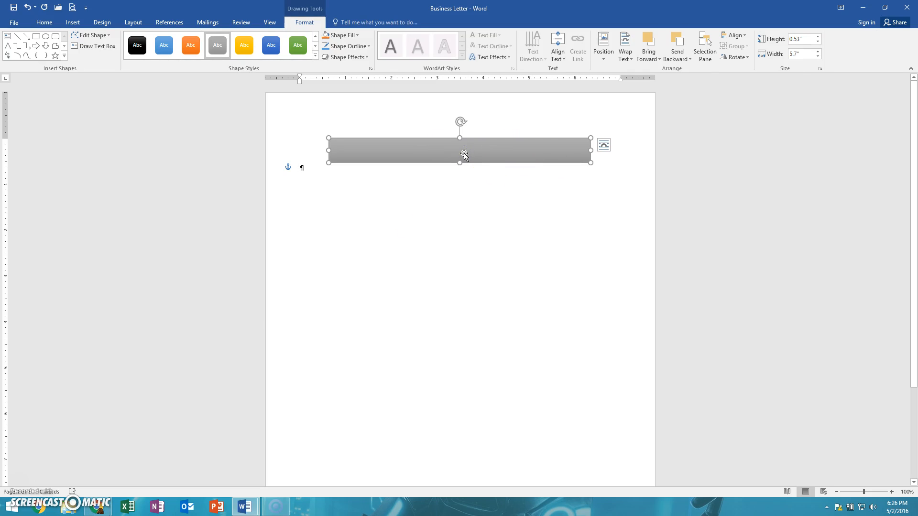
left_click(419, 88)
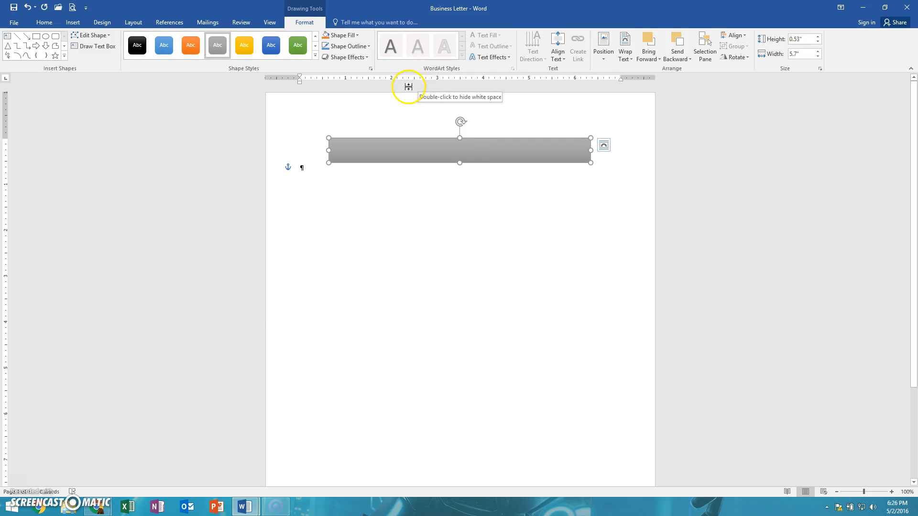
right_click(420, 153)
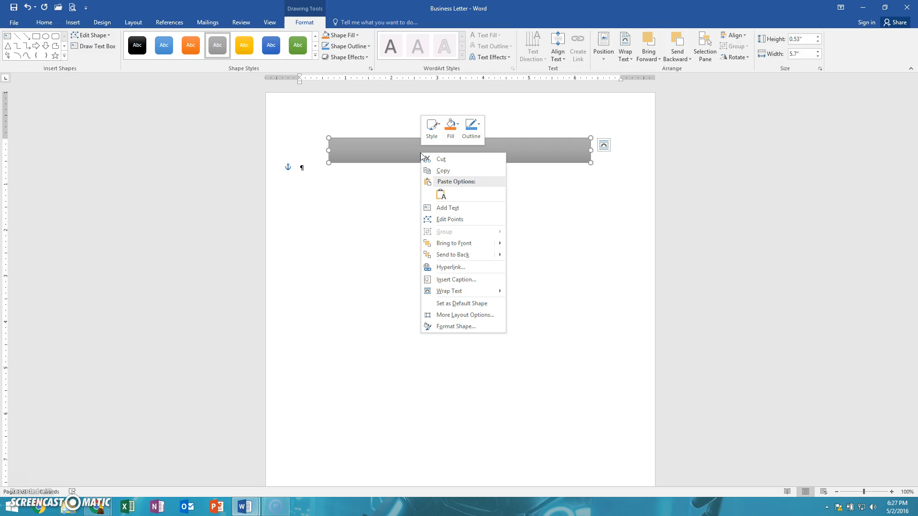
left_click(450, 207)
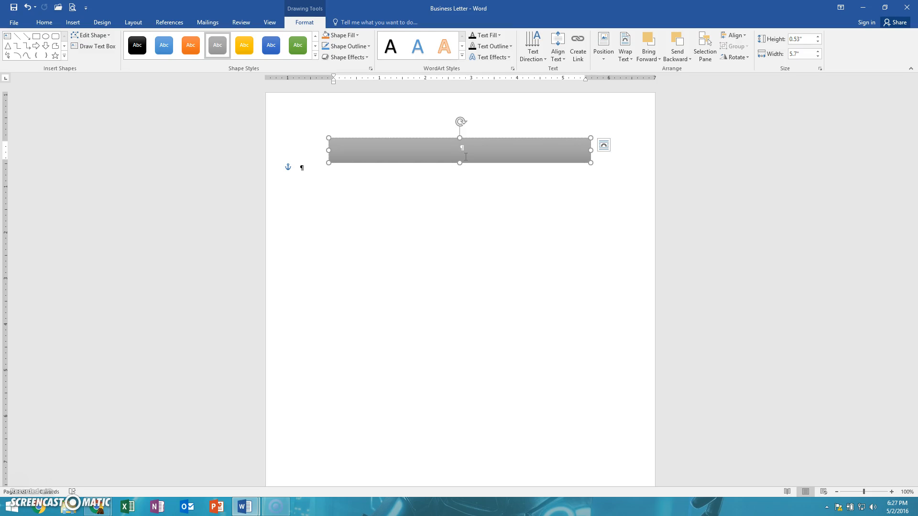
left_click(42, 22)
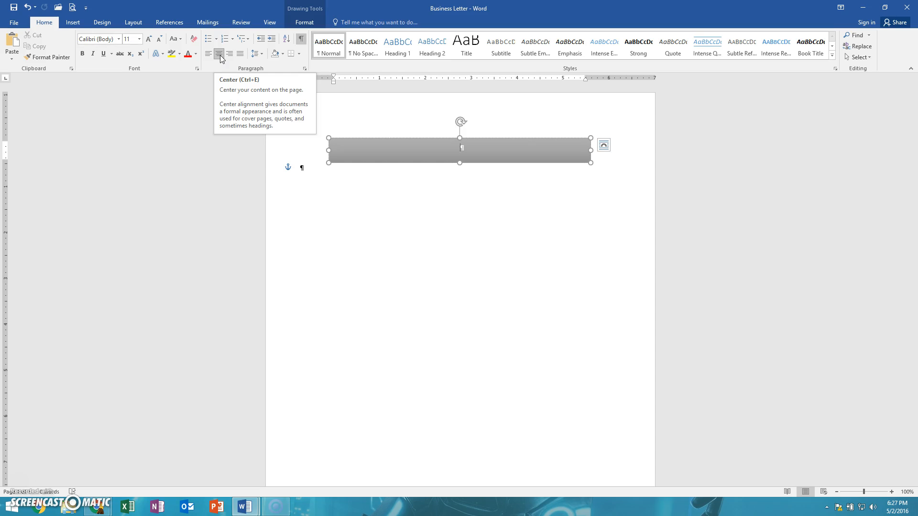
type("Villa")
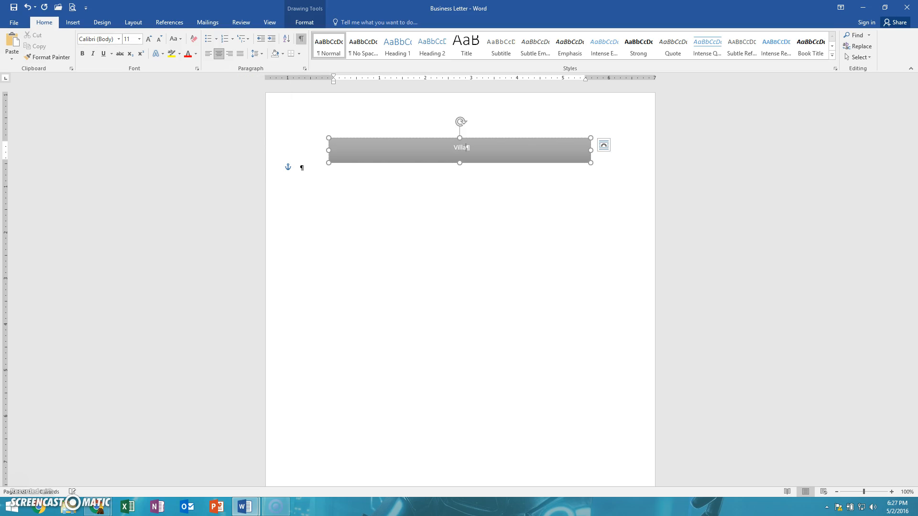
type("ge of Apple Park")
Select the whole "Village of Apple Park" line inside the rectangle for formatting.
left_click(504, 150)
left_click_drag(504, 149, 432, 149)
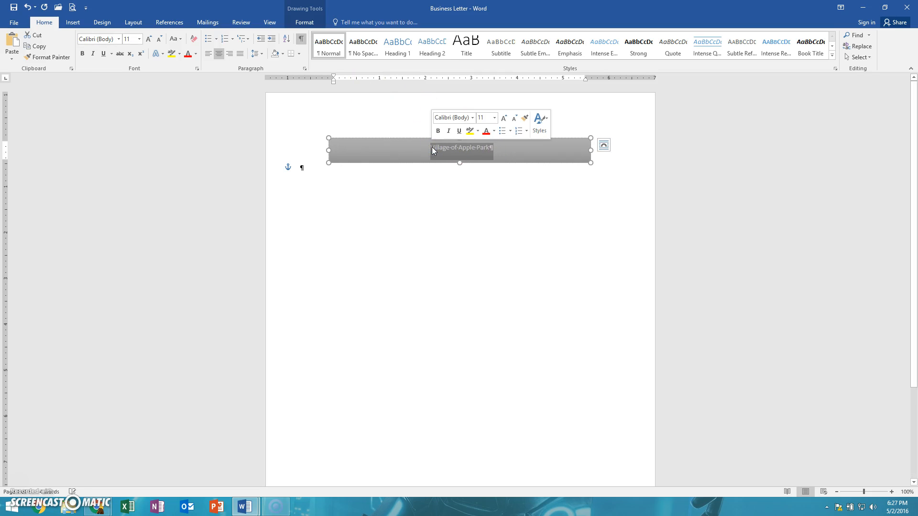